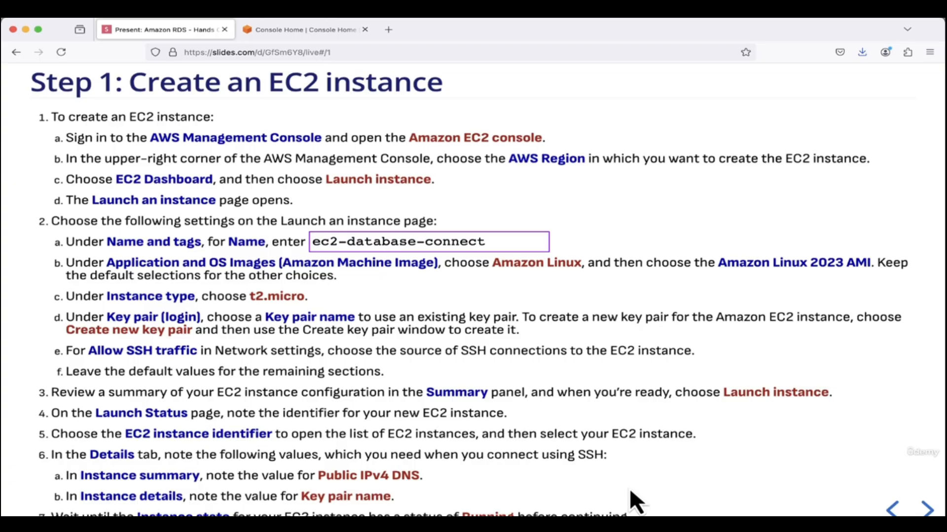
Step: Switch to the AWS console, search the services for ec2 and open the EC2 dashboard
{"action": "left_click", "coordinate": [315, 34]}
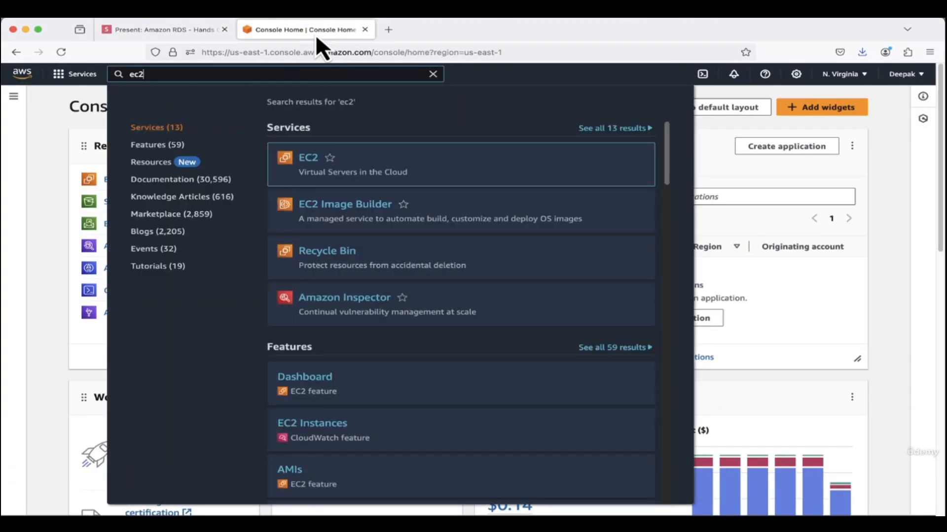
{"action": "left_click", "coordinate": [874, 292]}
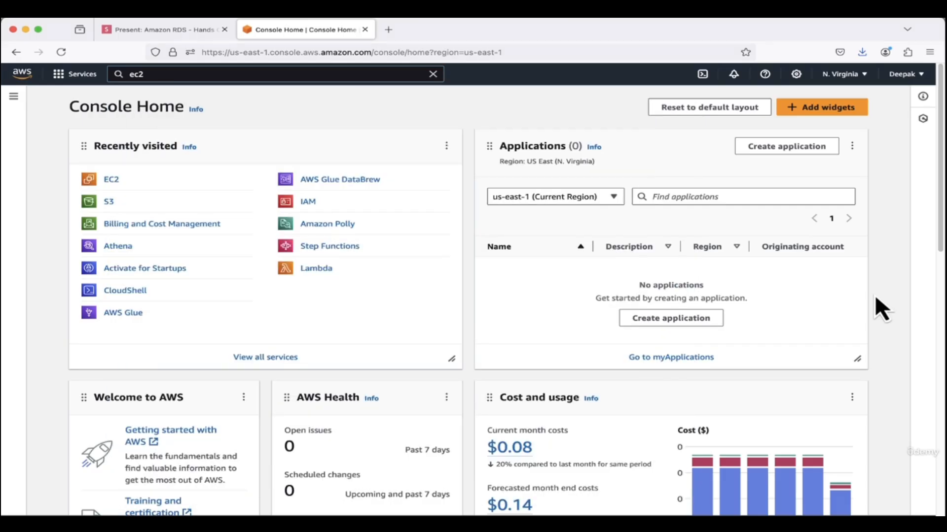
{"action": "left_click", "coordinate": [197, 74]}
{"action": "key", "text": "BackSpace"}
{"action": "key", "text": "BackSpace"}
{"action": "type", "text": "c2"}
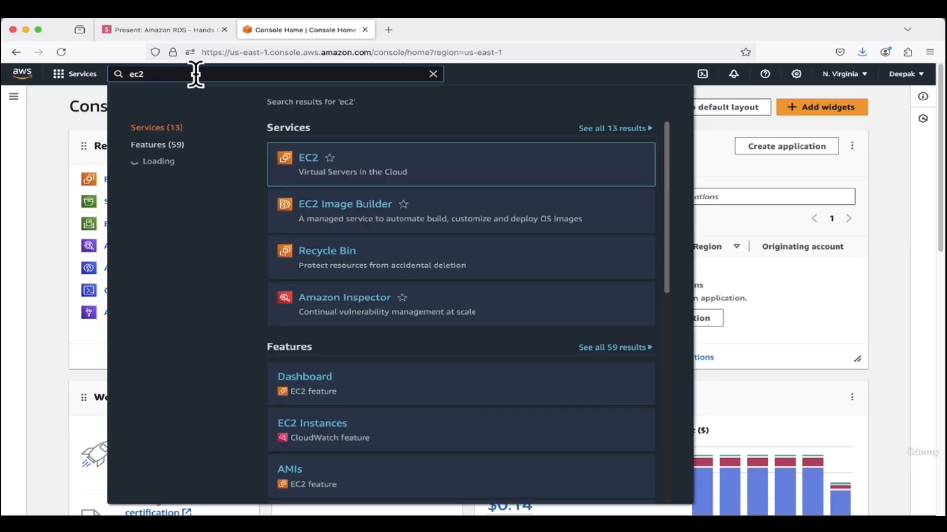
{"action": "left_click", "coordinate": [319, 158]}
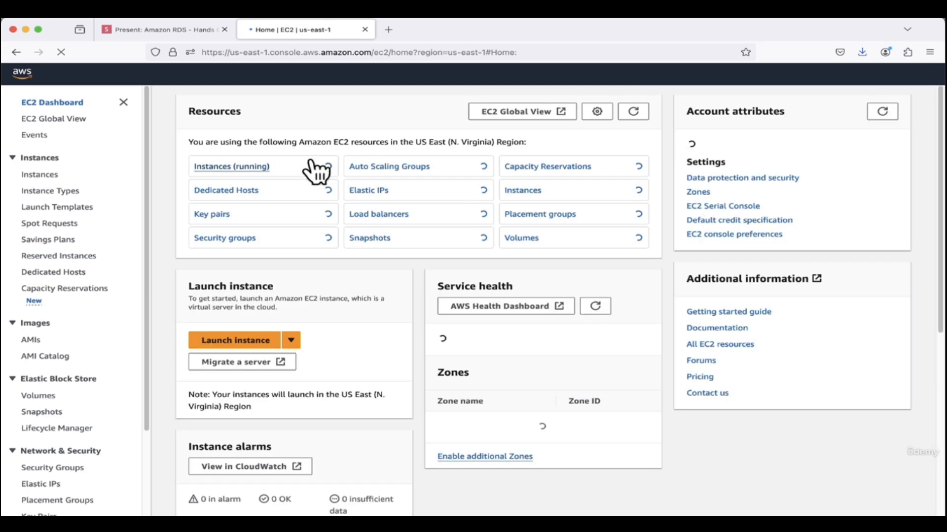
Step: Start launching a new instance and name it ec2-database-connect, copying the name from the Step 1 slide
{"action": "left_click", "coordinate": [247, 343]}
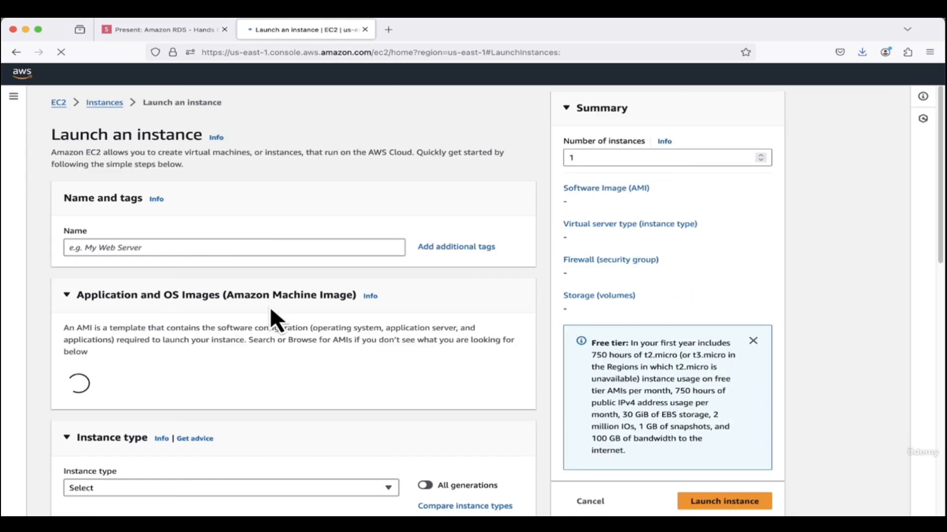
{"action": "left_click", "coordinate": [149, 249]}
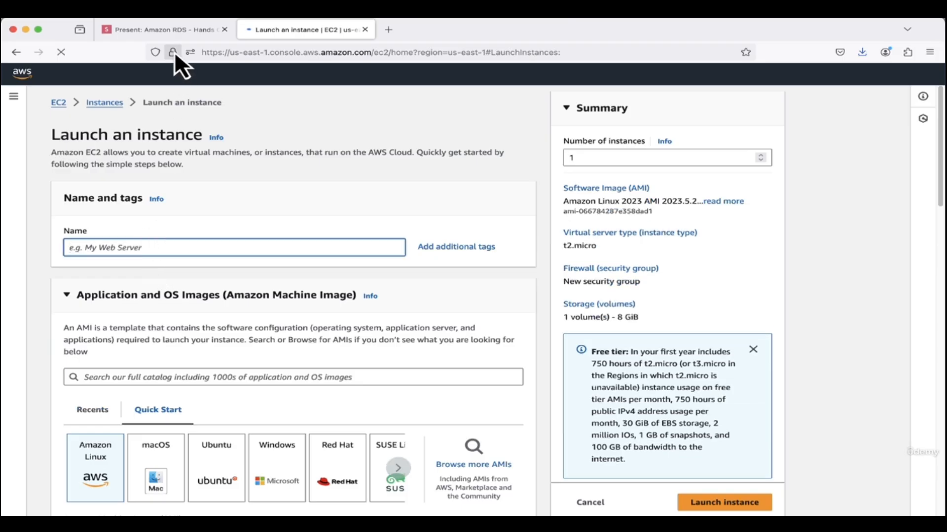
{"action": "left_click", "coordinate": [171, 30]}
{"action": "left_click", "coordinate": [536, 240]}
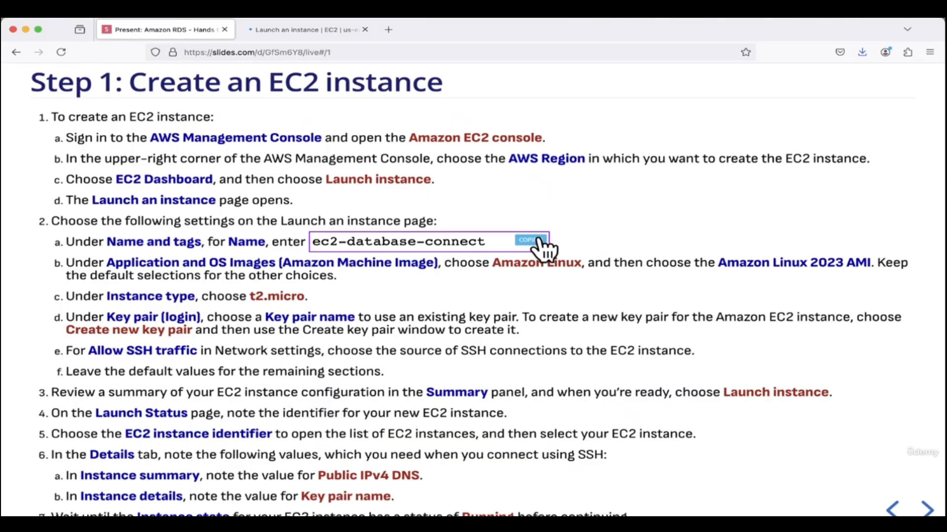
{"action": "left_click", "coordinate": [309, 32]}
{"action": "key", "text": "super+v"}
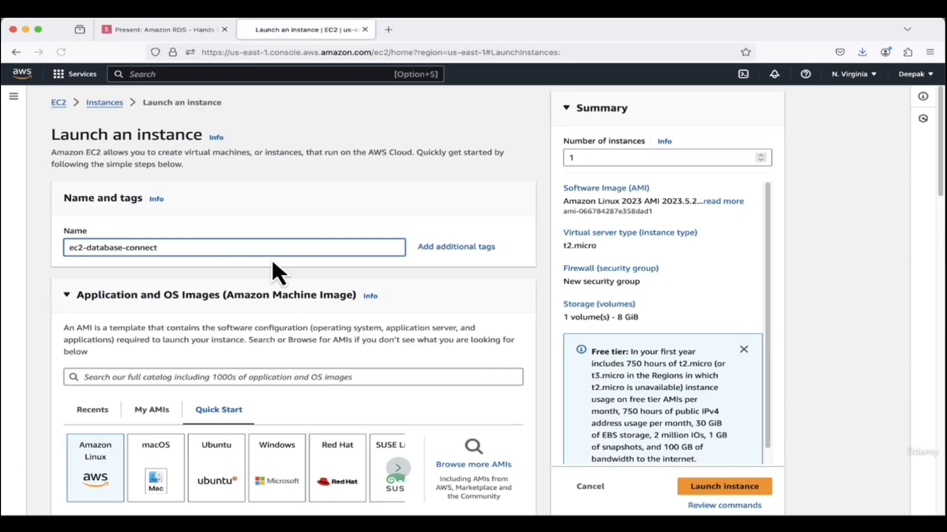
Step: Keep the Amazon Linux 2023 AMI and the t2.micro instance type, and start creating a new key pair
{"action": "scroll", "coordinate": [322, 307], "scroll_direction": "down", "scroll_amount": 2}
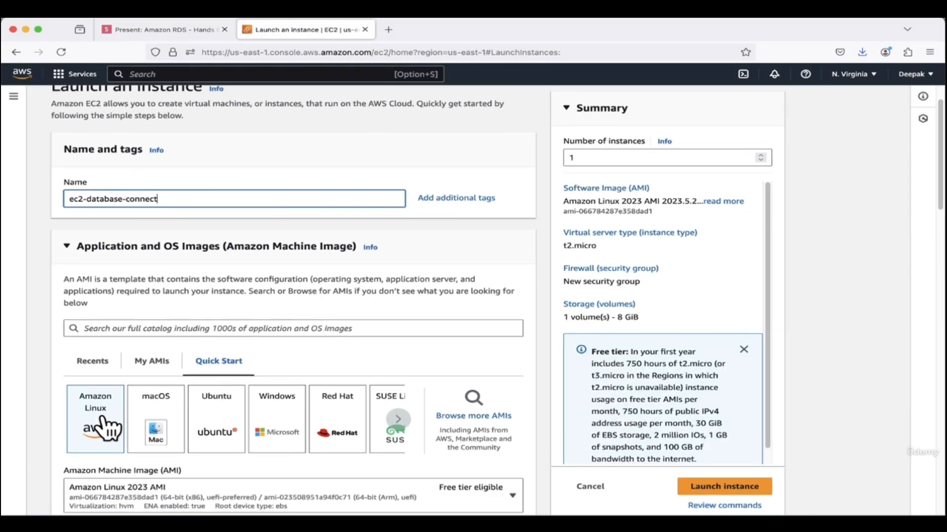
{"action": "scroll", "coordinate": [103, 420], "scroll_direction": "down", "scroll_amount": 5}
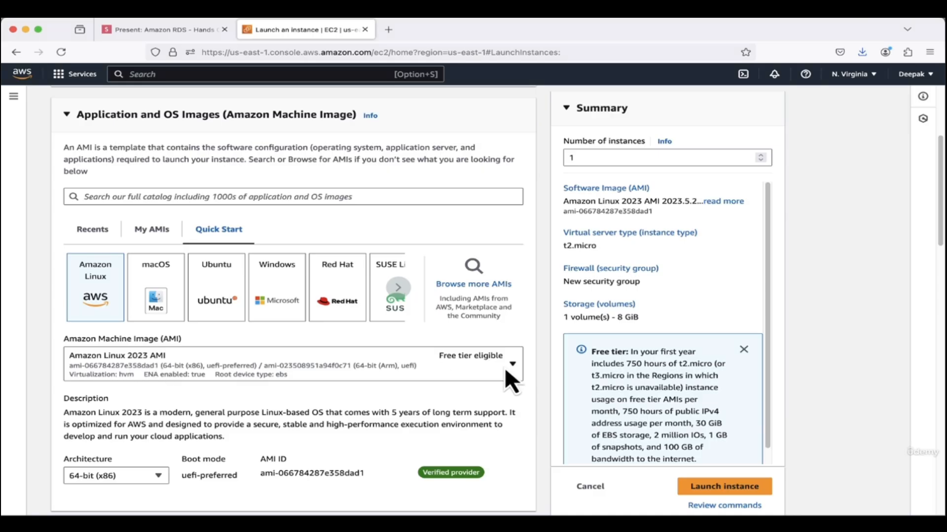
{"action": "scroll", "coordinate": [505, 372], "scroll_direction": "down", "scroll_amount": 5}
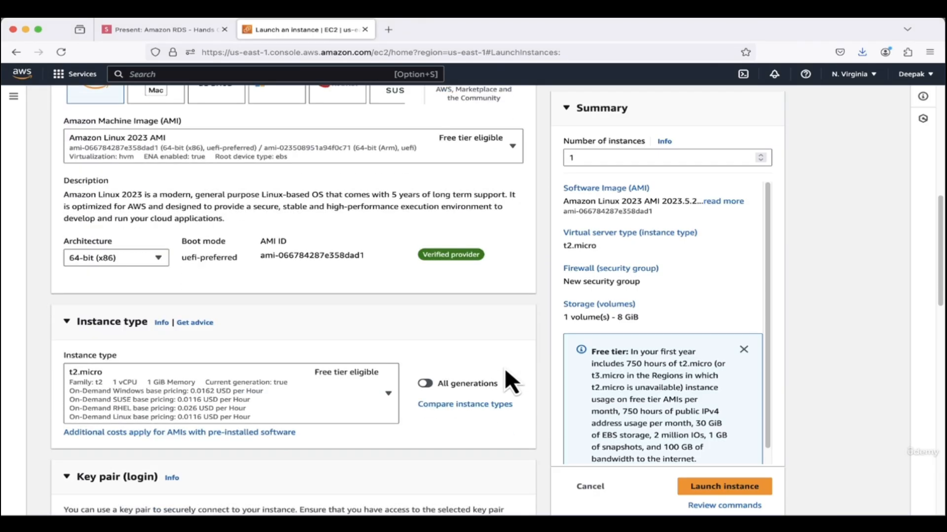
{"action": "scroll", "coordinate": [506, 371], "scroll_direction": "down", "scroll_amount": 1}
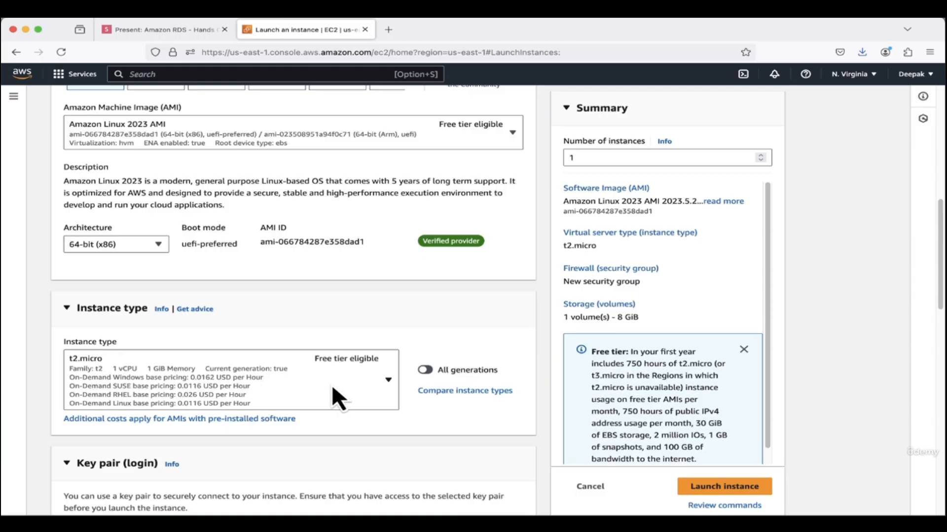
{"action": "scroll", "coordinate": [405, 366], "scroll_direction": "down", "scroll_amount": 2}
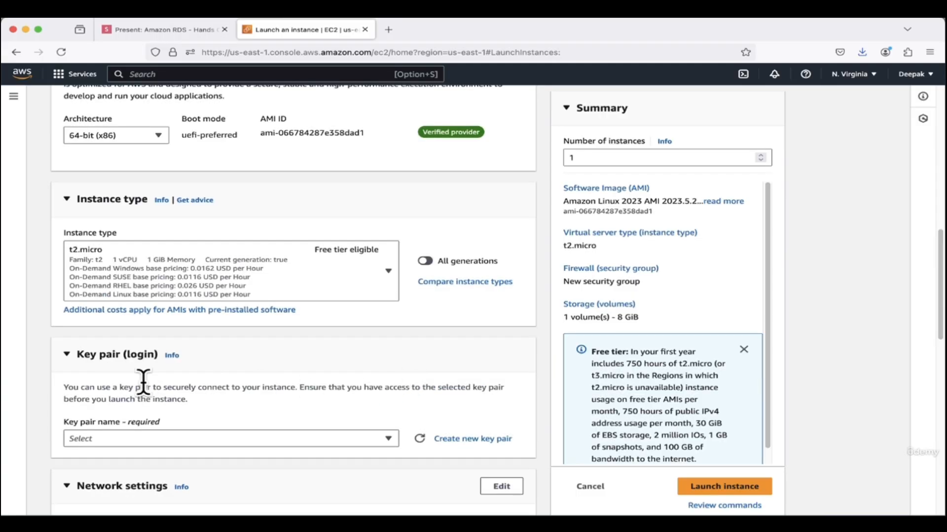
{"action": "left_click", "coordinate": [294, 440]}
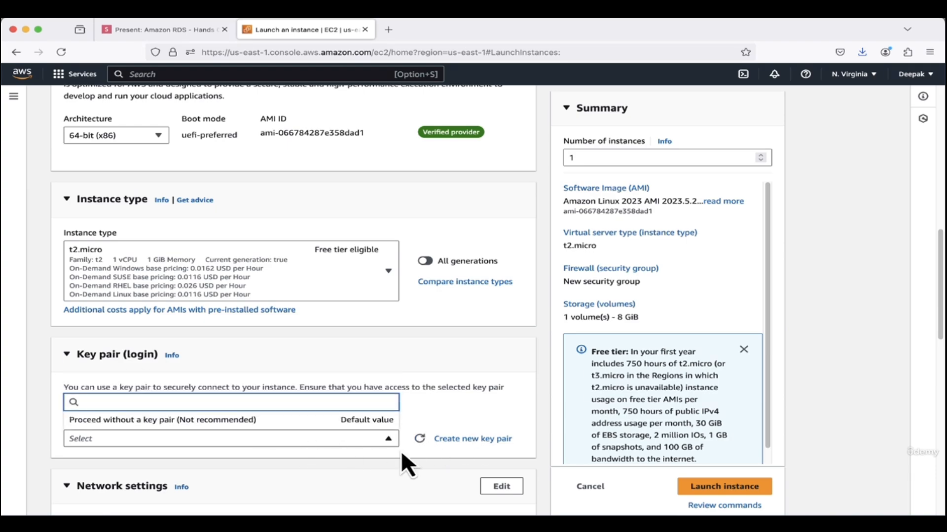
{"action": "left_click", "coordinate": [427, 451]}
{"action": "left_click", "coordinate": [476, 440]}
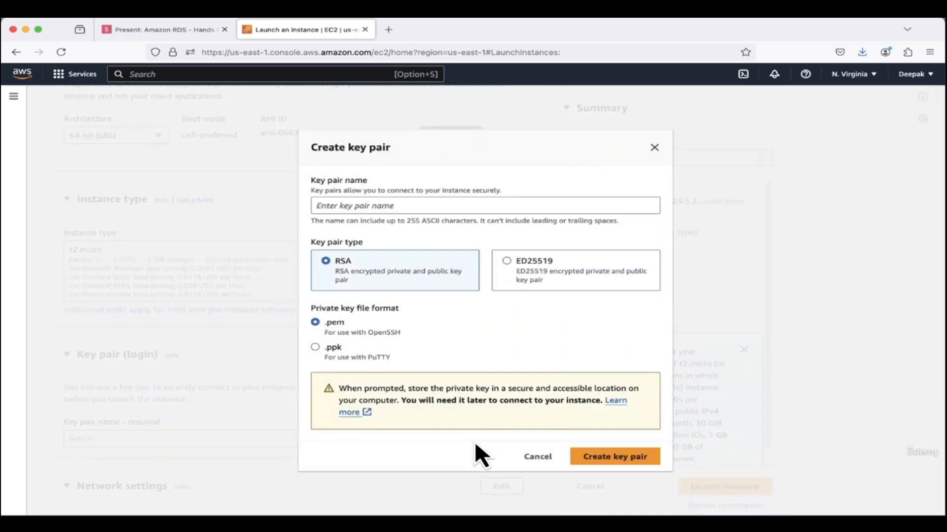
Step: Create an RSA key pair named db-key-pair in .pem format and save its file to the Desktop
{"action": "left_click", "coordinate": [359, 206]}
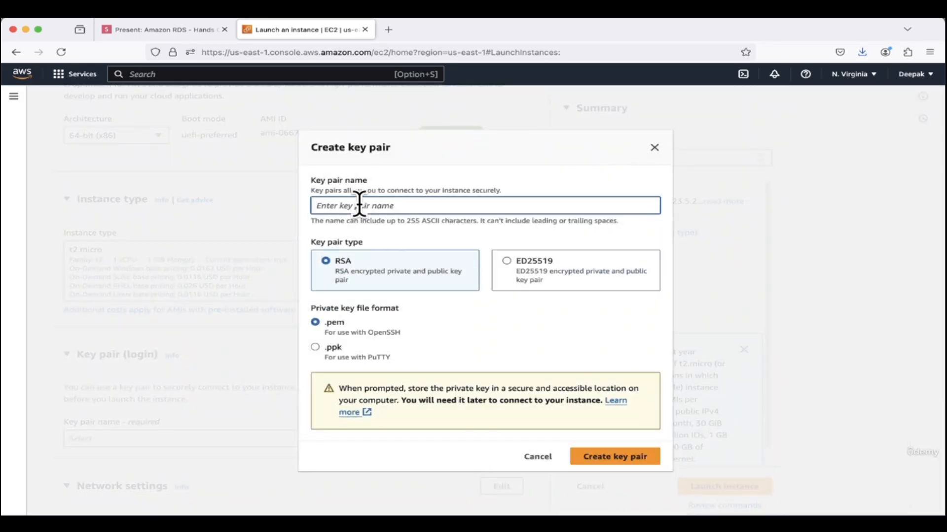
{"action": "type", "text": "db2"}
{"action": "type", "text": "-key-p"}
{"action": "type", "text": "air"}
{"action": "key", "text": "Left"}
{"action": "key", "text": "Left"}
{"action": "key", "text": "Left"}
{"action": "key", "text": "Left"}
{"action": "key", "text": "Left"}
{"action": "key", "text": "Left"}
{"action": "key", "text": "Left"}
{"action": "key", "text": "Left"}
{"action": "key", "text": "Left"}
{"action": "key", "text": "BackSpace"}
{"action": "left_click", "coordinate": [602, 459]}
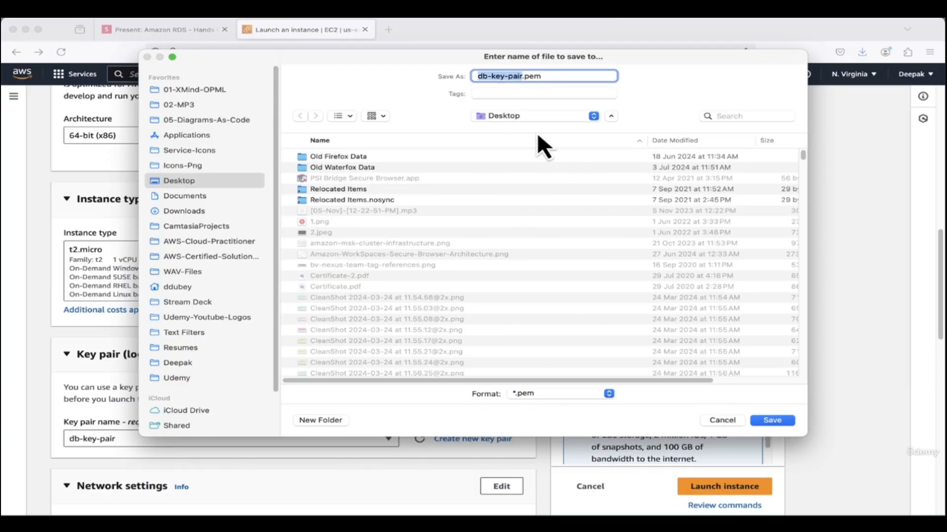
{"action": "left_click", "coordinate": [765, 420]}
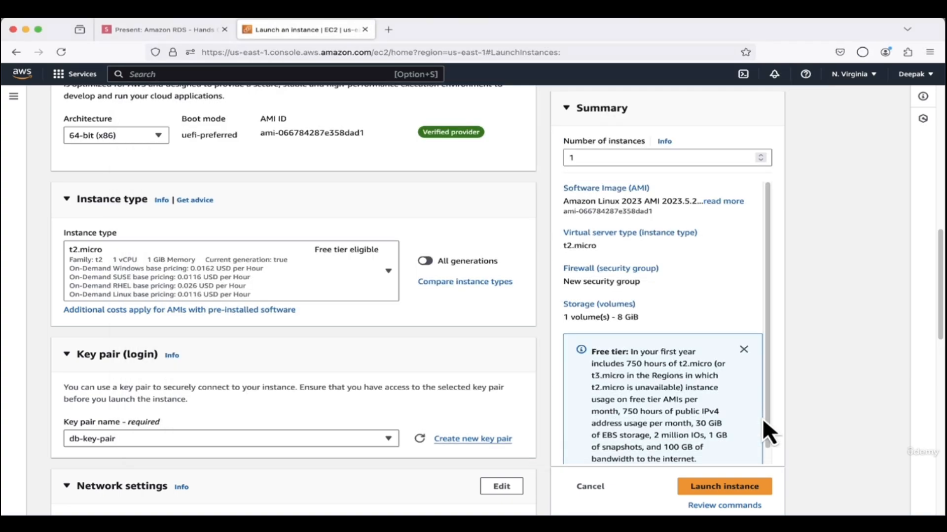
Step: Restrict the allowed SSH traffic source to My IP in the network settings
{"action": "scroll", "coordinate": [508, 317], "scroll_direction": "down", "scroll_amount": 6}
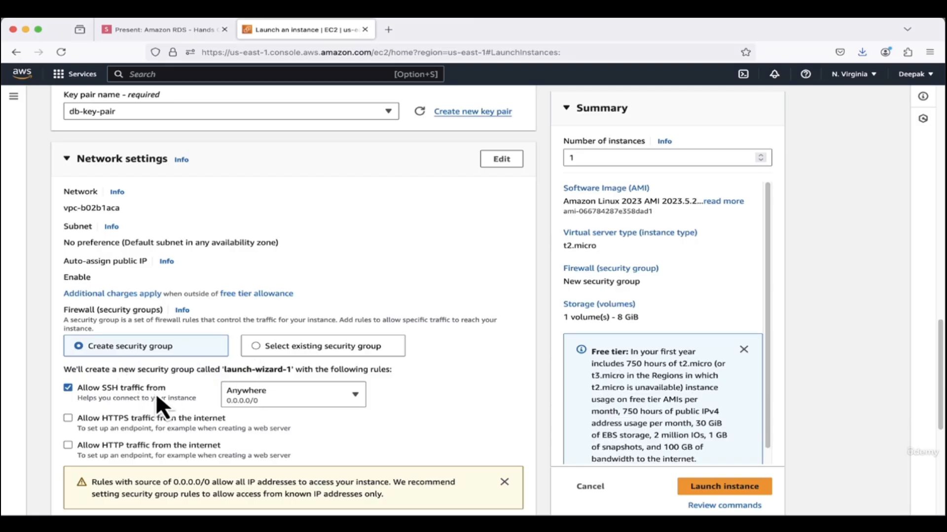
{"action": "left_click", "coordinate": [338, 392]}
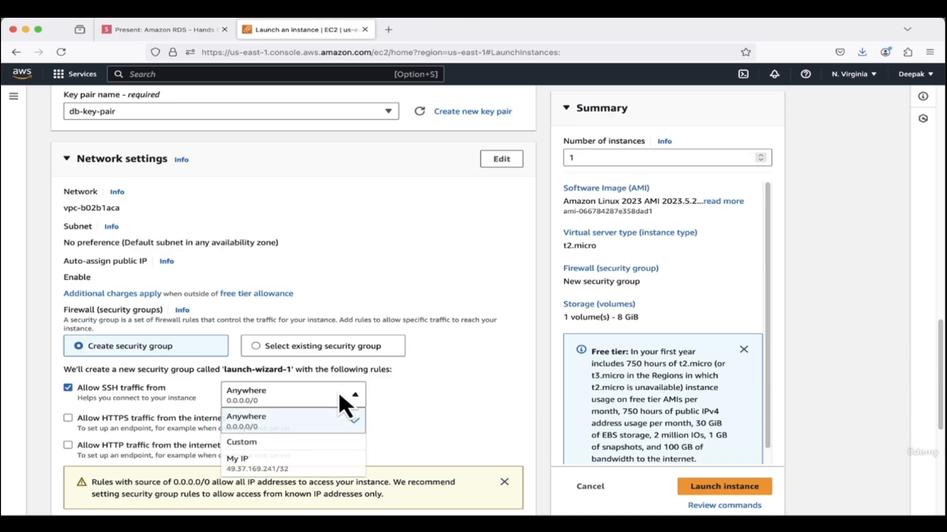
{"action": "left_click", "coordinate": [323, 461]}
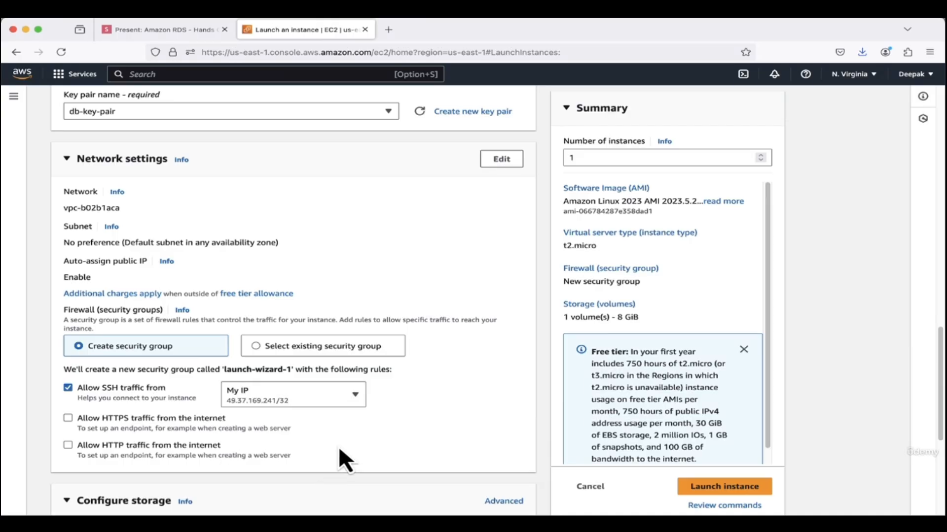
Step: Keep the default storage settings and launch the instance
{"action": "scroll", "coordinate": [450, 433], "scroll_direction": "down", "scroll_amount": 5}
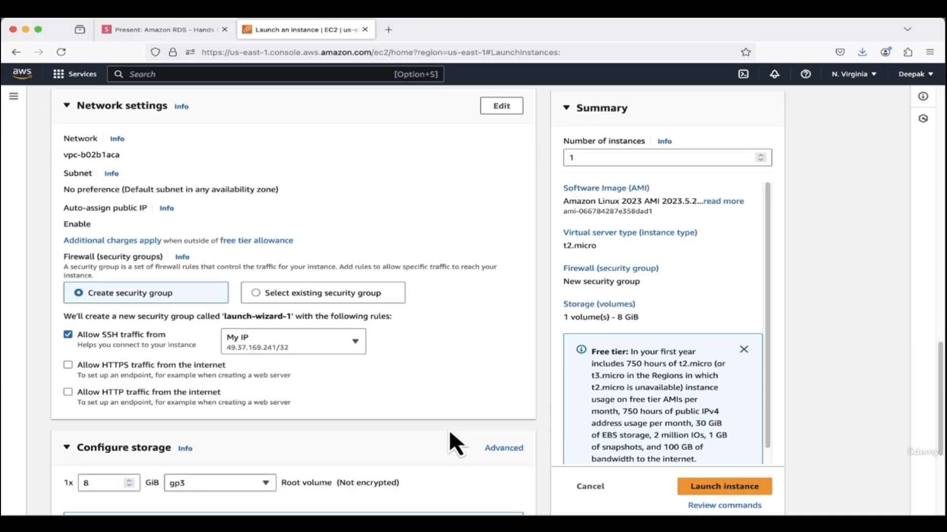
{"action": "scroll", "coordinate": [449, 433], "scroll_direction": "down", "scroll_amount": 2}
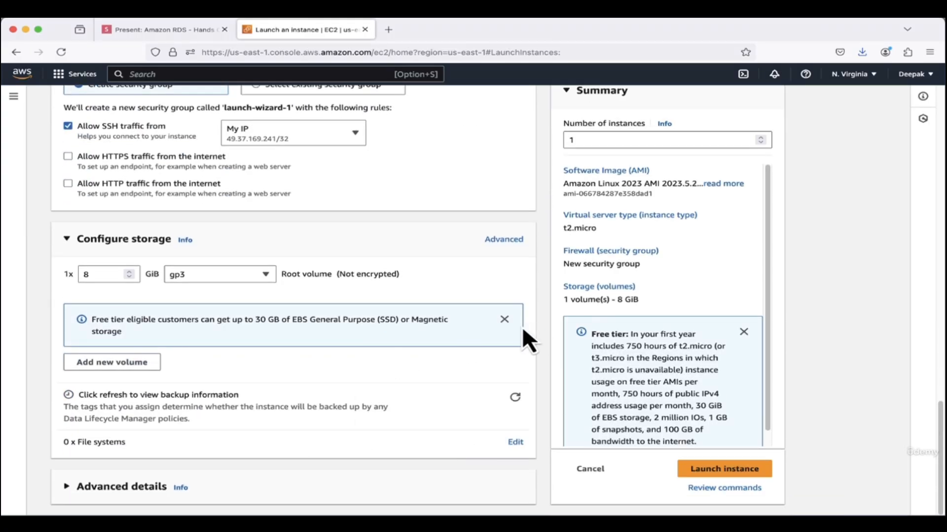
{"action": "left_click", "coordinate": [732, 471]}
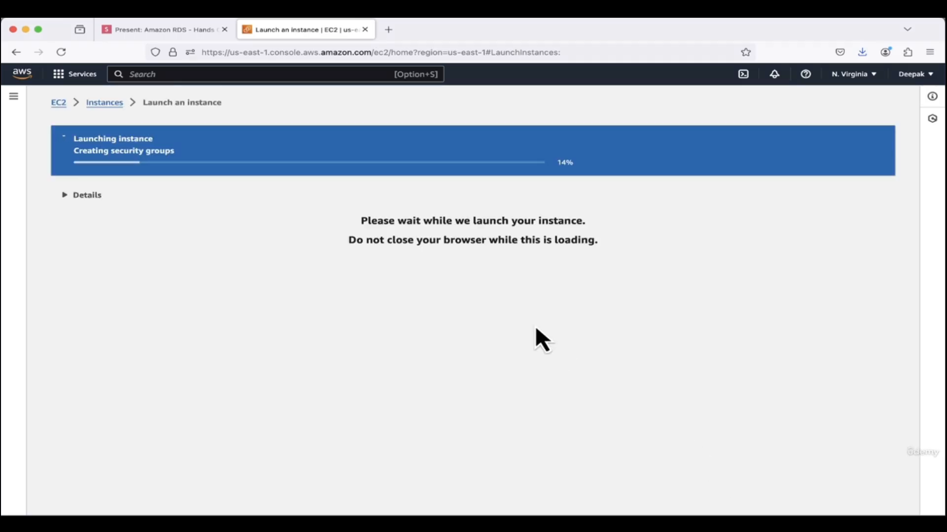
Step: Show the Step 2 slide on creating a PostgreSQL DB instance, and open the RDS console in a new browser tab
{"action": "left_click", "coordinate": [190, 30]}
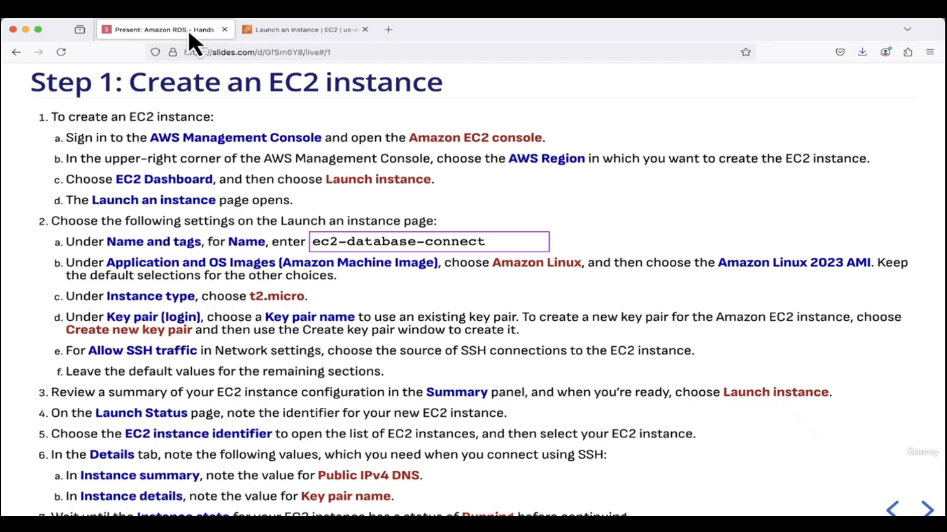
{"action": "key", "text": "Right"}
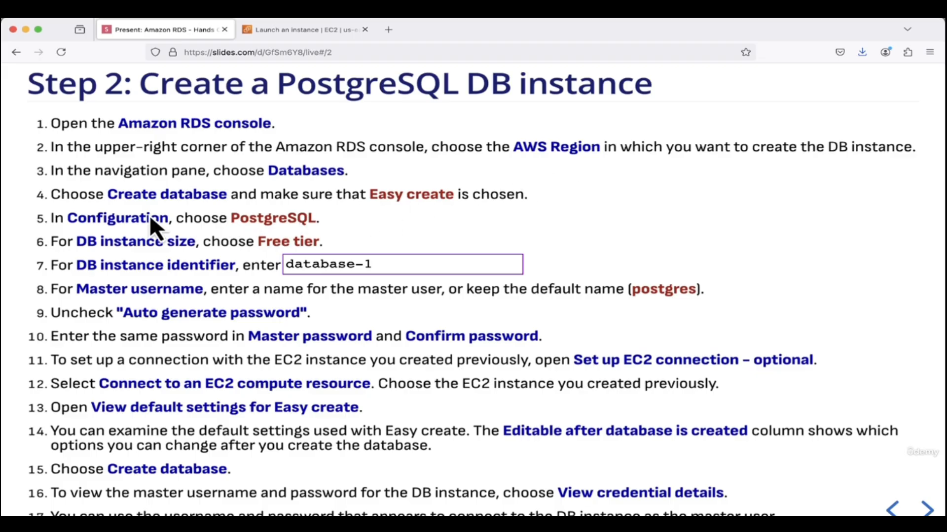
{"action": "left_click", "coordinate": [308, 32]}
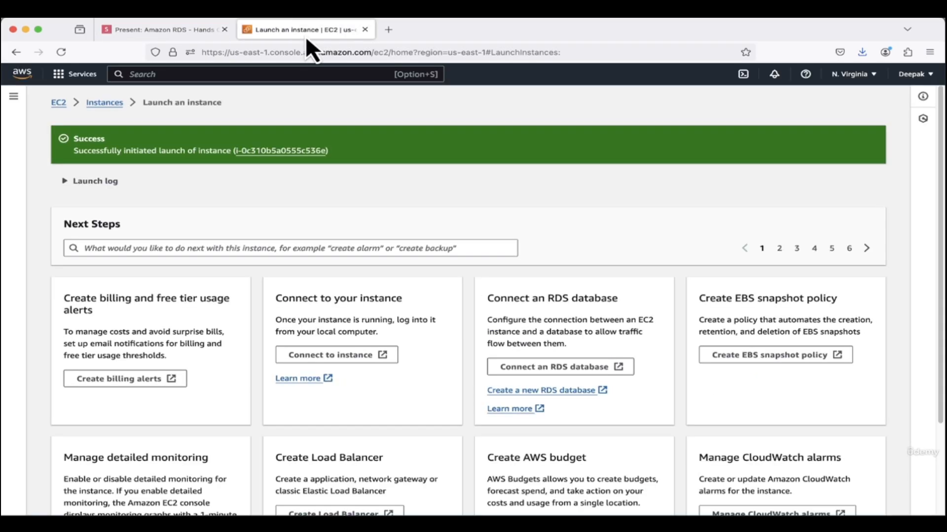
{"action": "left_click", "coordinate": [178, 72]}
{"action": "type", "text": "rds"}
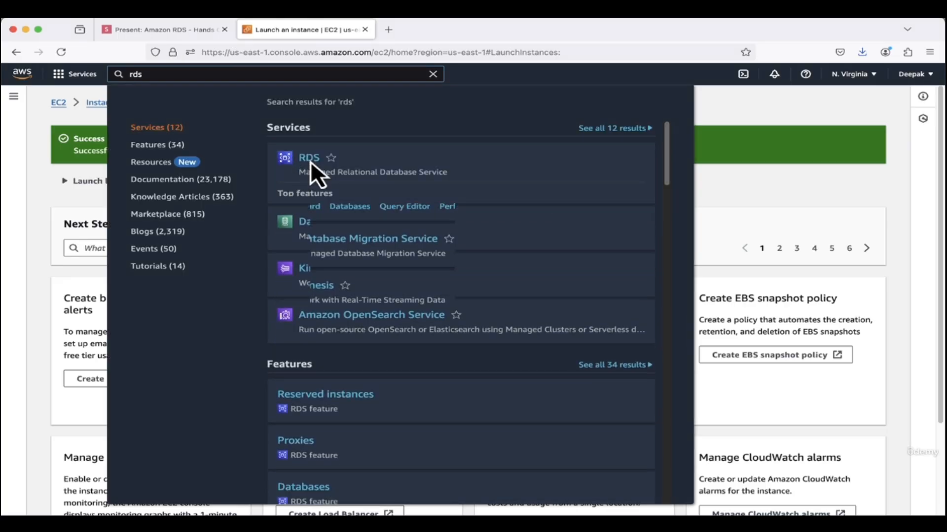
{"action": "right_click", "coordinate": [309, 160]}
{"action": "left_click", "coordinate": [336, 170]}
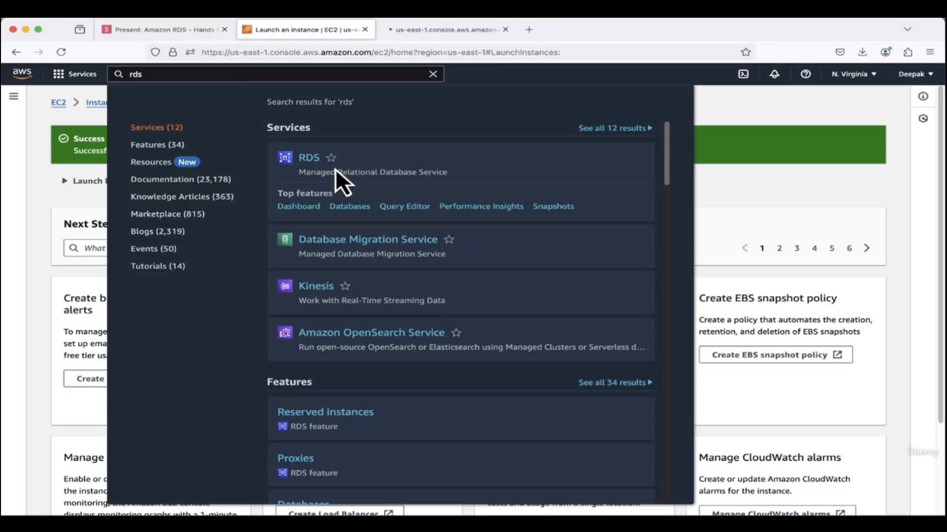
{"action": "left_click", "coordinate": [442, 36]}
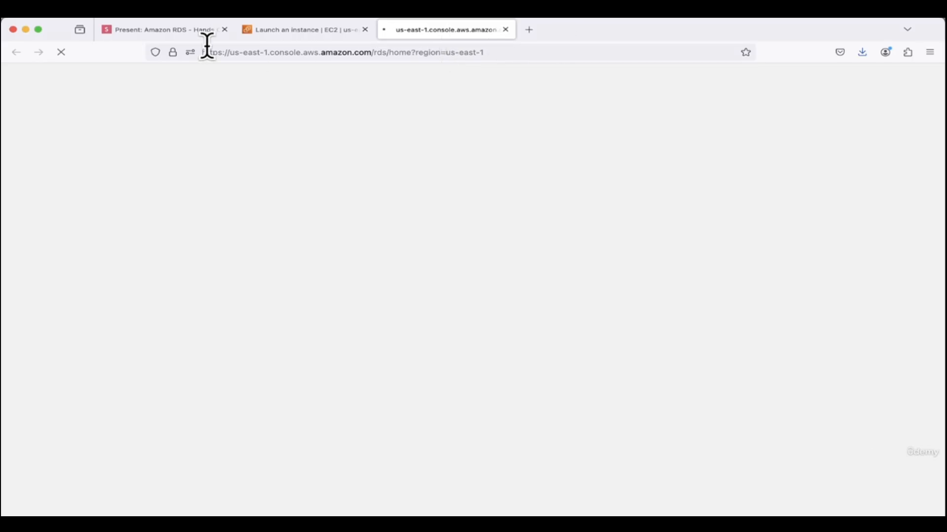
Step: Copy the DB instance identifier database-1 from the Step 2 slide and return to the Create database section of the RDS dashboard
{"action": "left_click", "coordinate": [191, 37]}
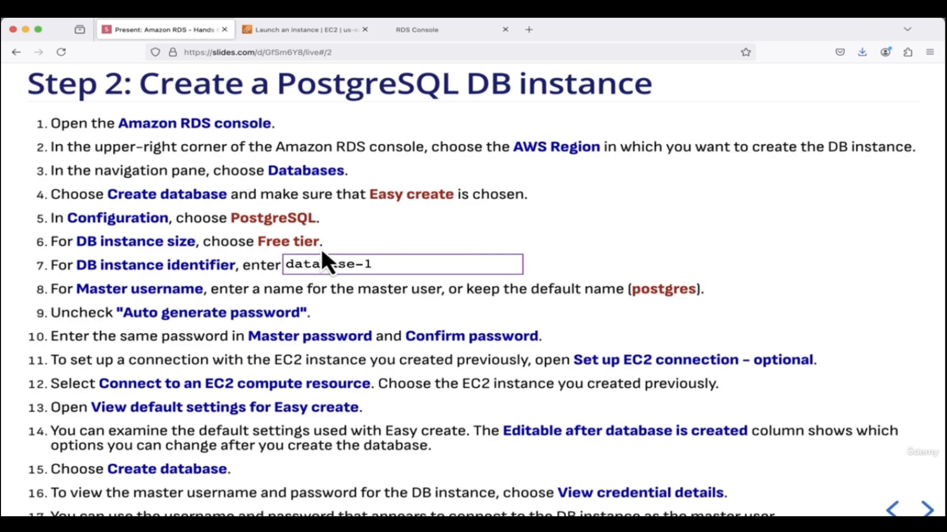
{"action": "mouse_move", "coordinate": [295, 270]}
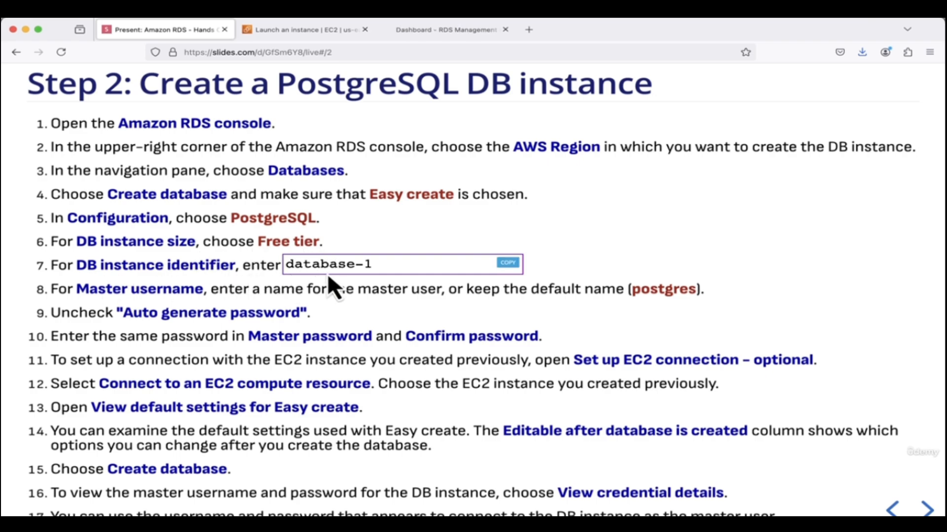
{"action": "left_click", "coordinate": [505, 267]}
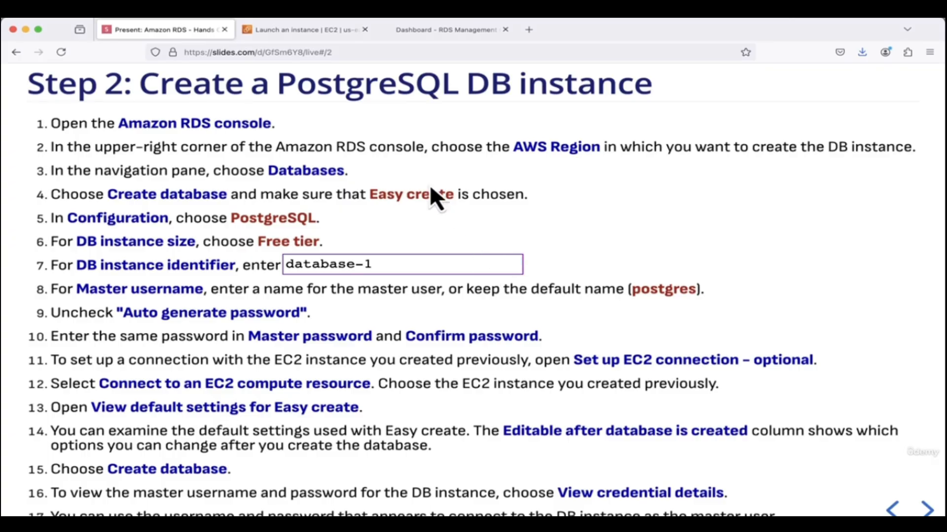
{"action": "left_click", "coordinate": [432, 28]}
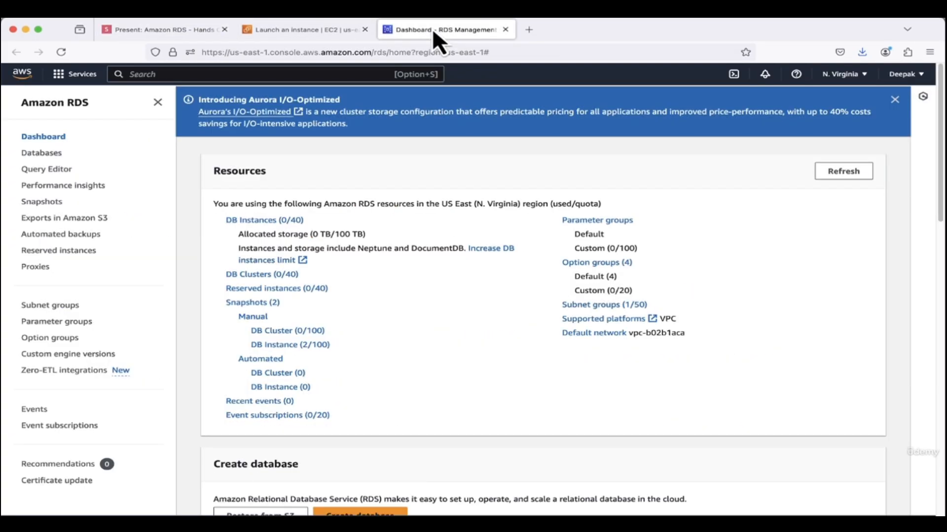
{"action": "scroll", "coordinate": [697, 193], "scroll_direction": "down", "scroll_amount": 4}
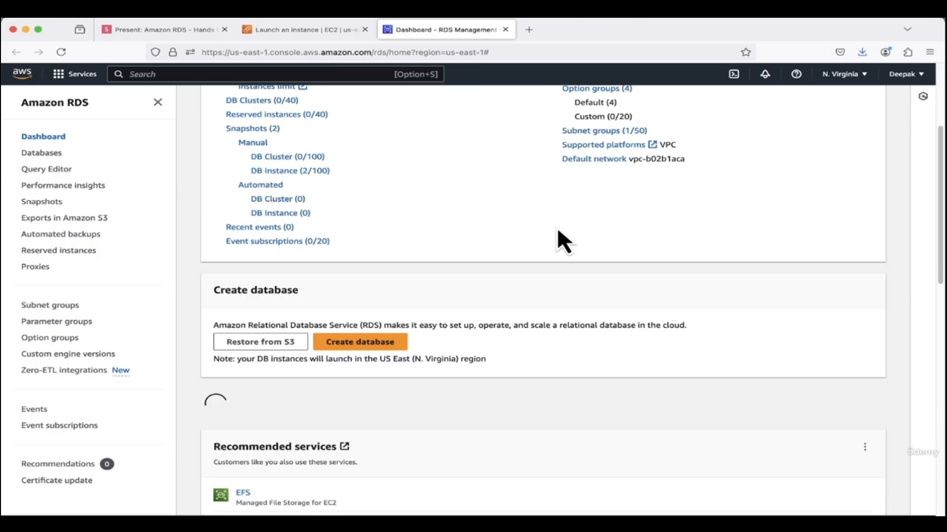
Step: Start creating a database with the Easy create method and PostgreSQL as the engine type
{"action": "left_click", "coordinate": [363, 343]}
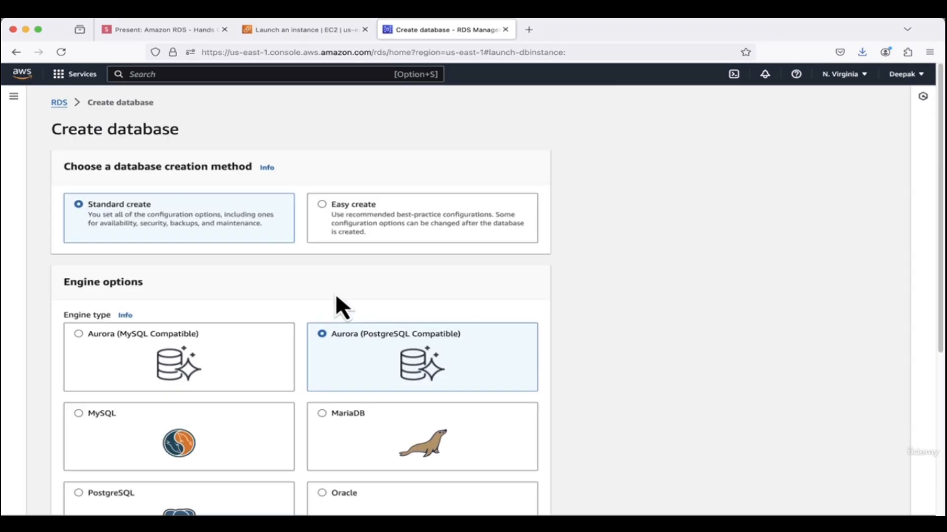
{"action": "left_click", "coordinate": [323, 205]}
{"action": "scroll", "coordinate": [353, 297], "scroll_direction": "down", "scroll_amount": 1}
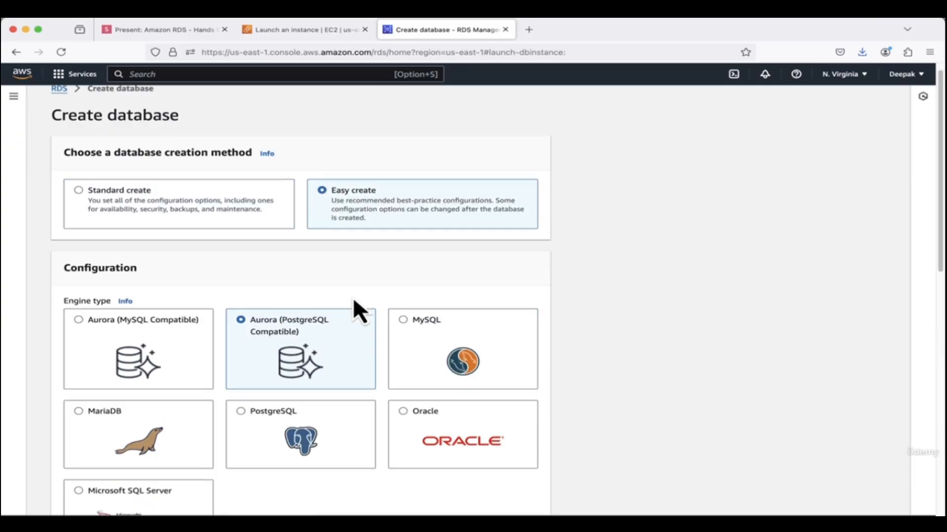
{"action": "scroll", "coordinate": [353, 296], "scroll_direction": "down", "scroll_amount": 3}
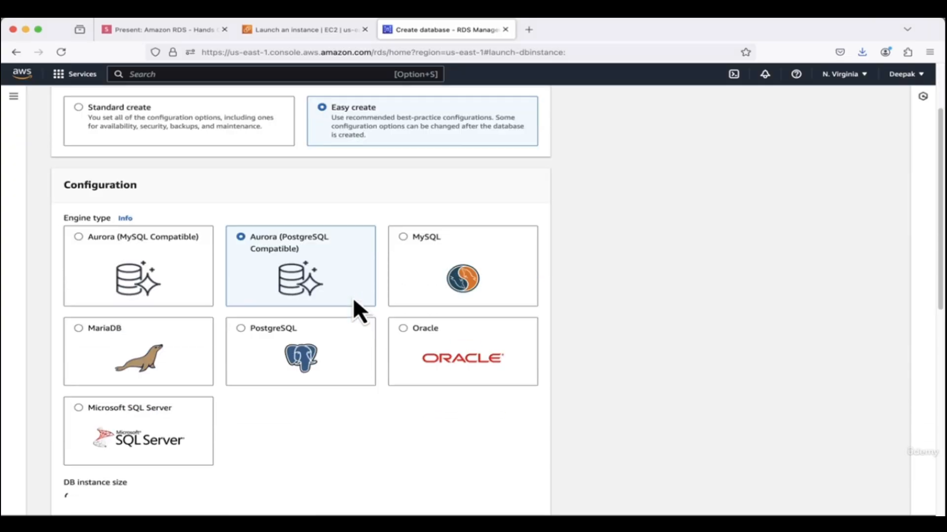
{"action": "left_click", "coordinate": [241, 329]}
Step: Choose the Free tier DB instance size (db.t3.micro) for the PostgreSQL database
{"action": "scroll", "coordinate": [321, 335], "scroll_direction": "down", "scroll_amount": 7}
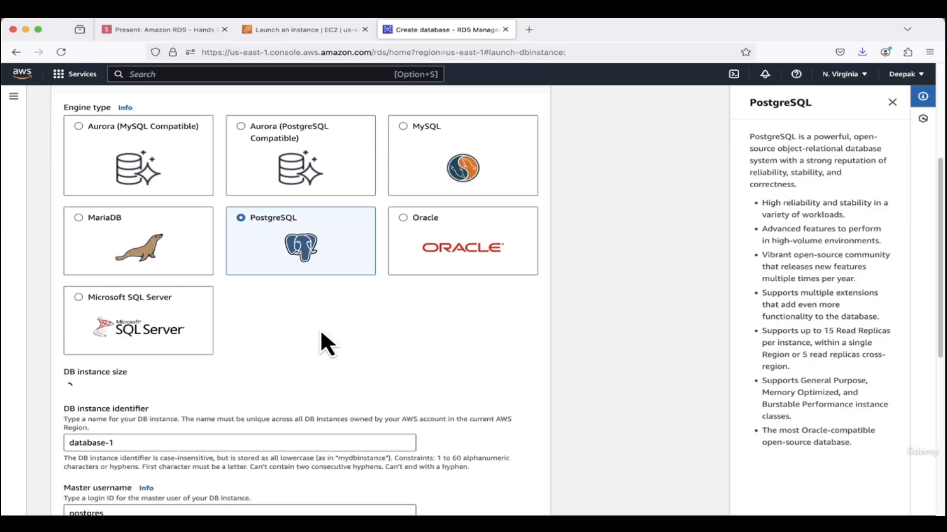
{"action": "scroll", "coordinate": [320, 333], "scroll_direction": "down", "scroll_amount": 1}
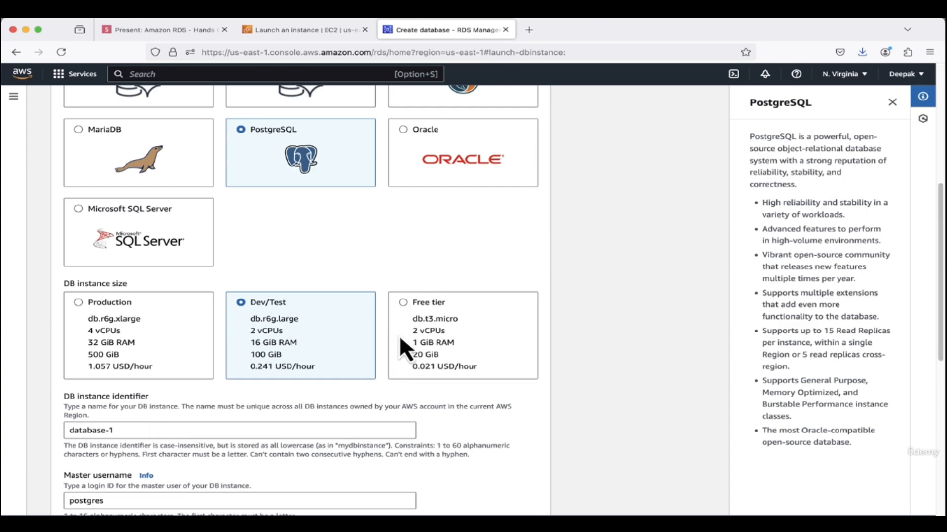
{"action": "left_click", "coordinate": [404, 303]}
{"action": "scroll", "coordinate": [533, 370], "scroll_direction": "down", "scroll_amount": 5}
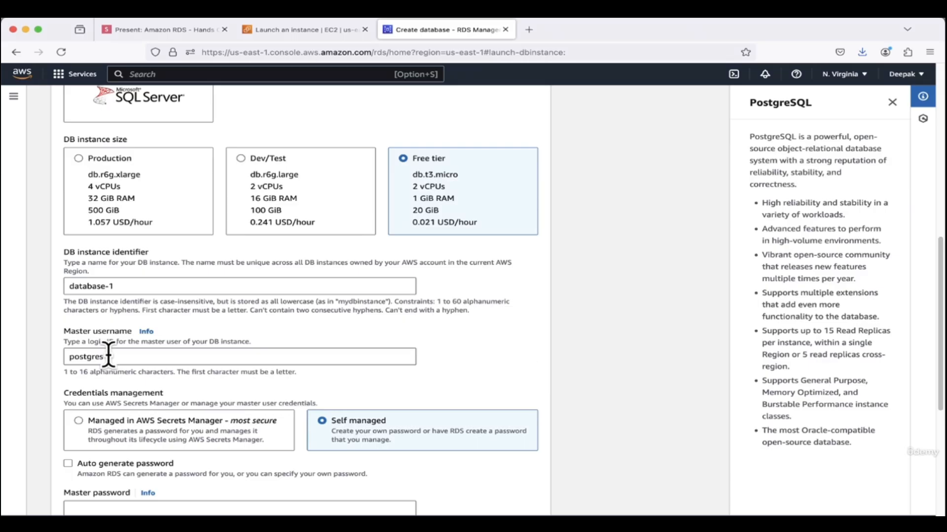